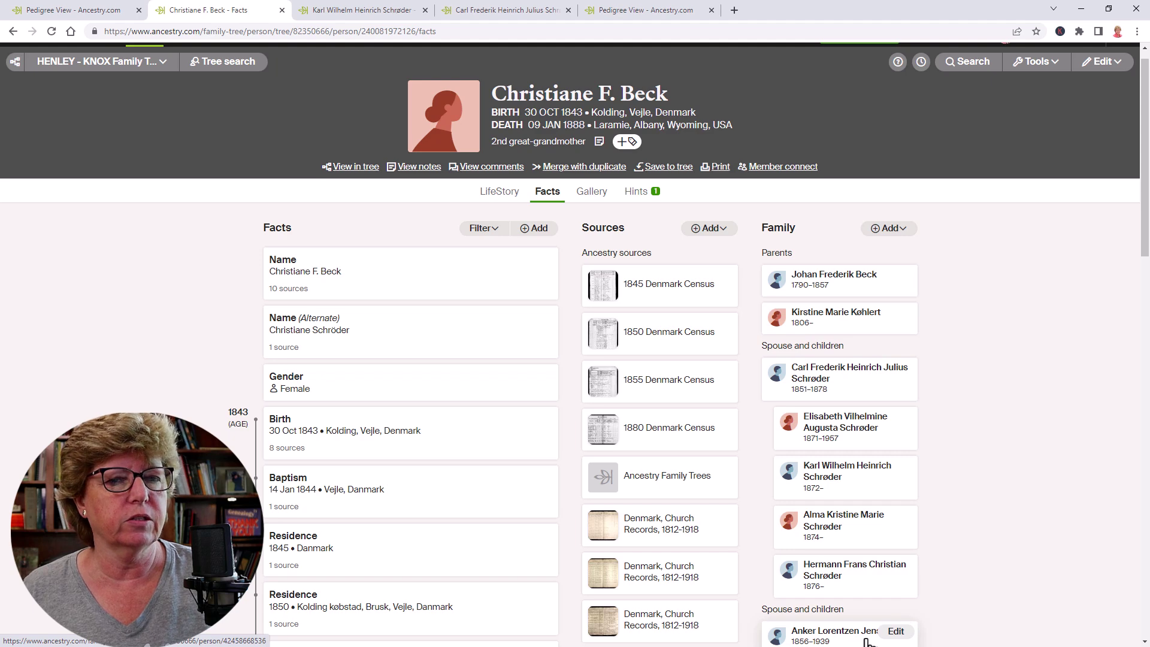
Switch to the great-granduncle's open profile and look at his additional parent relationships
scroll(964, 419, up, 1)
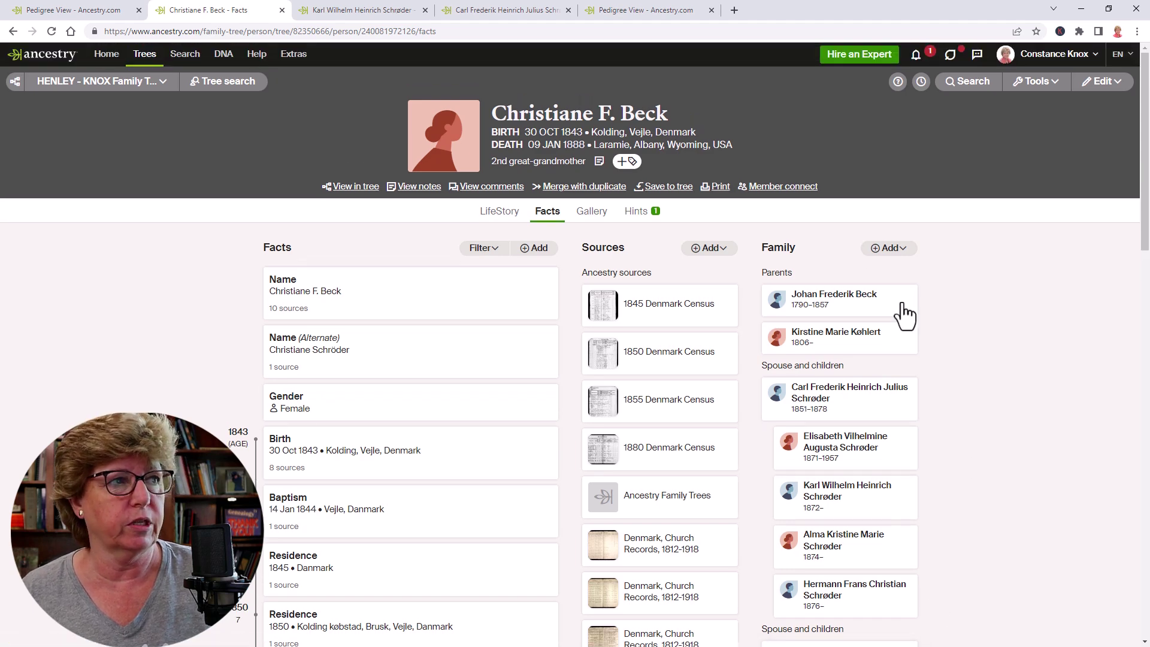
click(345, 12)
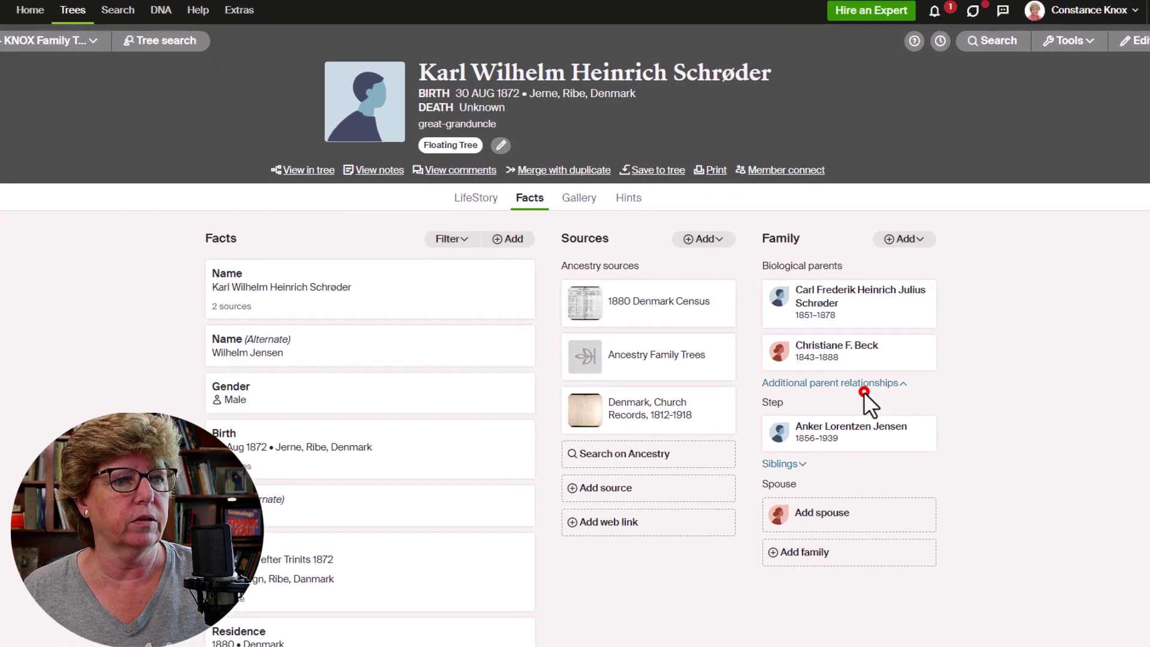
click(863, 389)
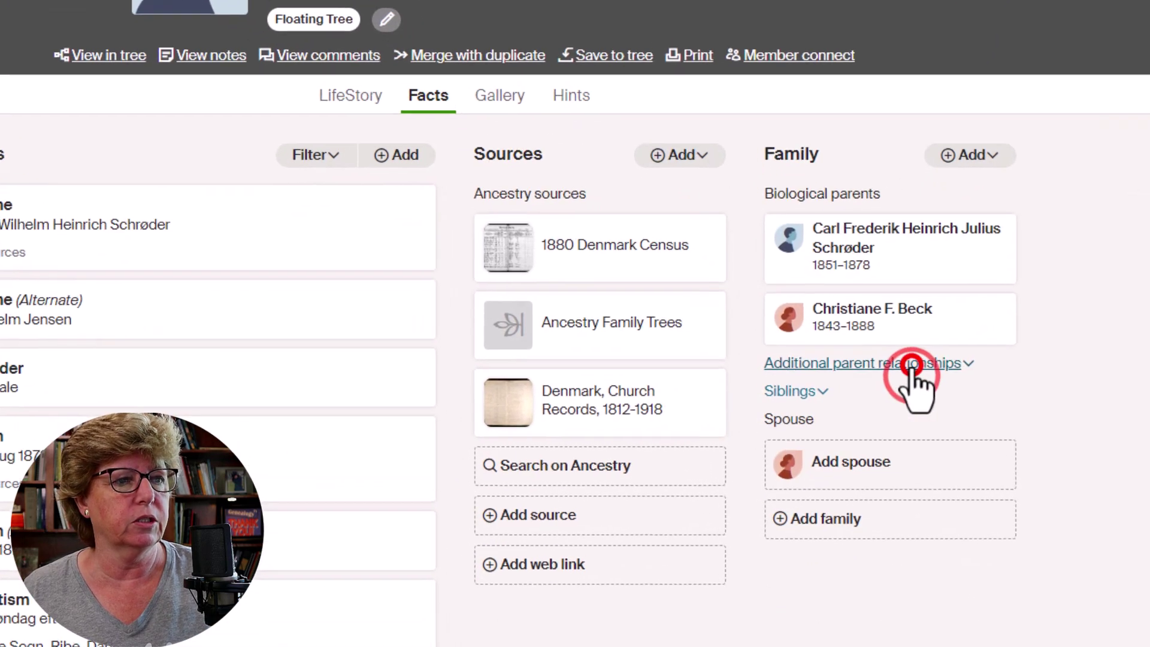
click(864, 388)
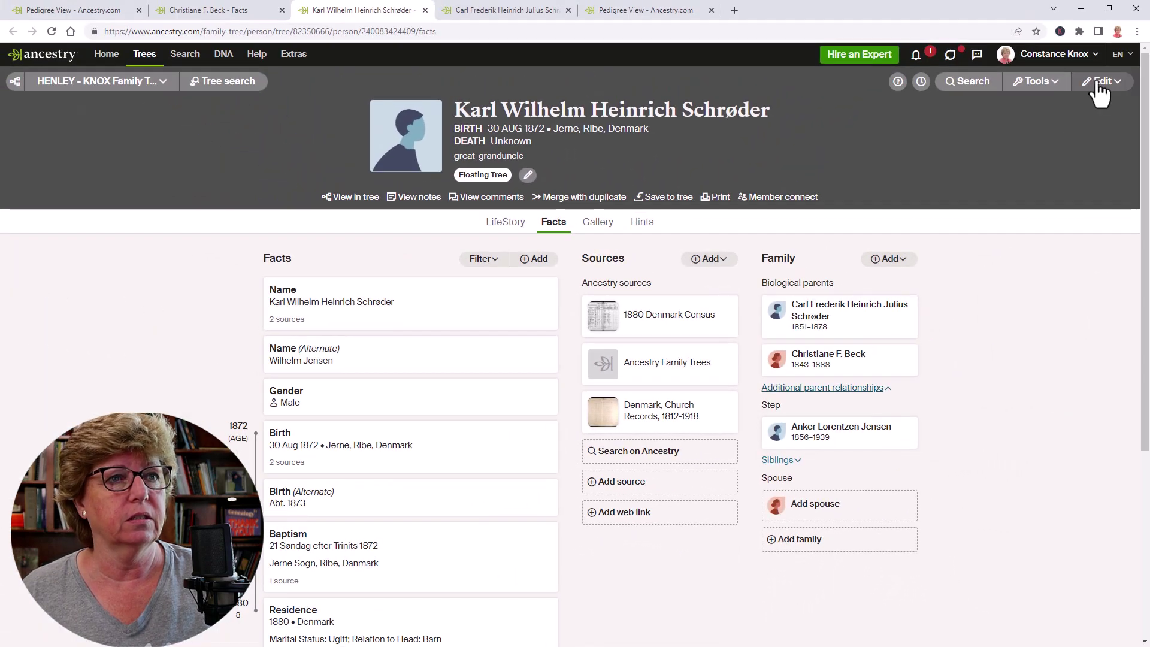
Remove the stepfather from the great-granduncle's relationships, keeping both biological parents
click(1101, 83)
click(1072, 132)
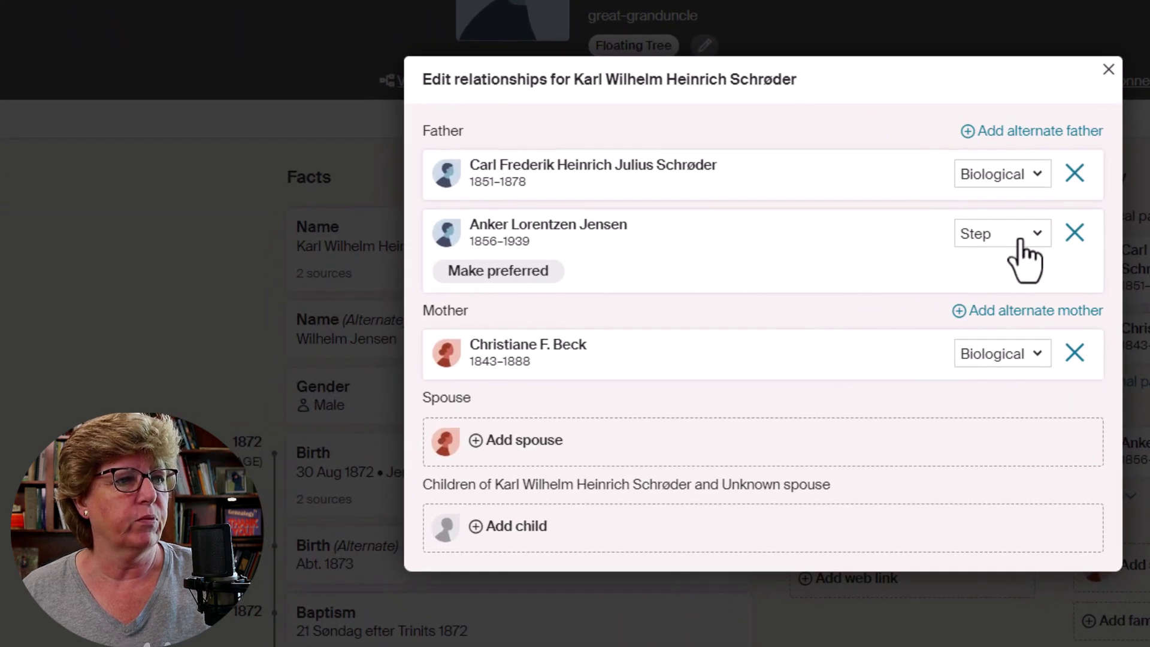
click(1039, 234)
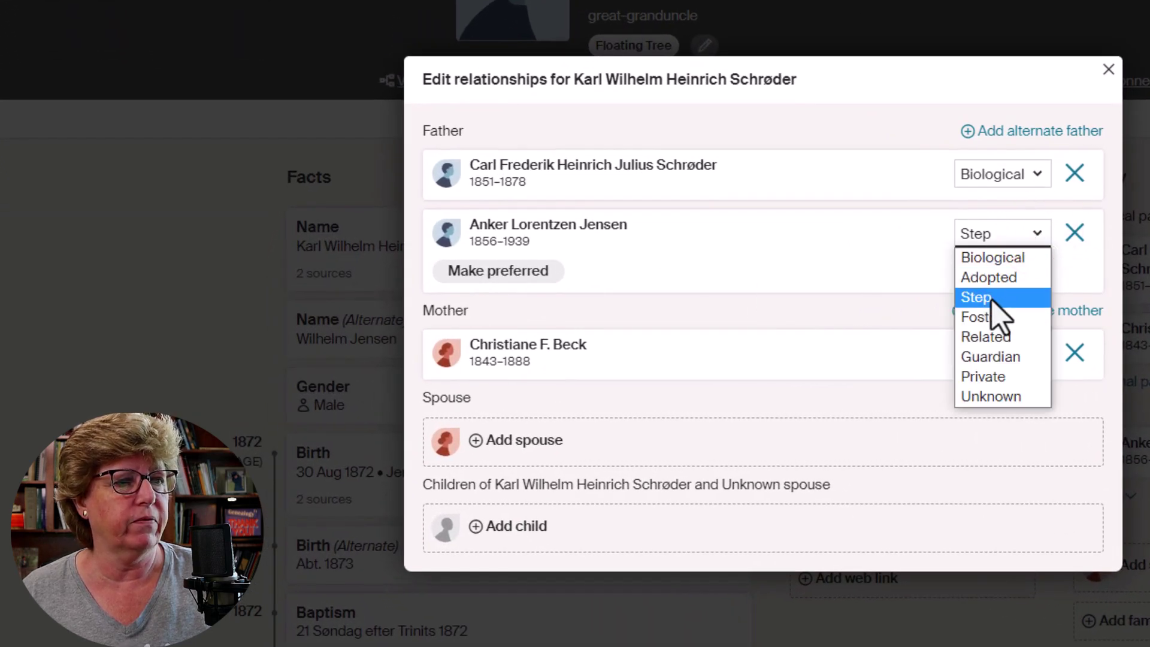
click(892, 265)
click(1075, 232)
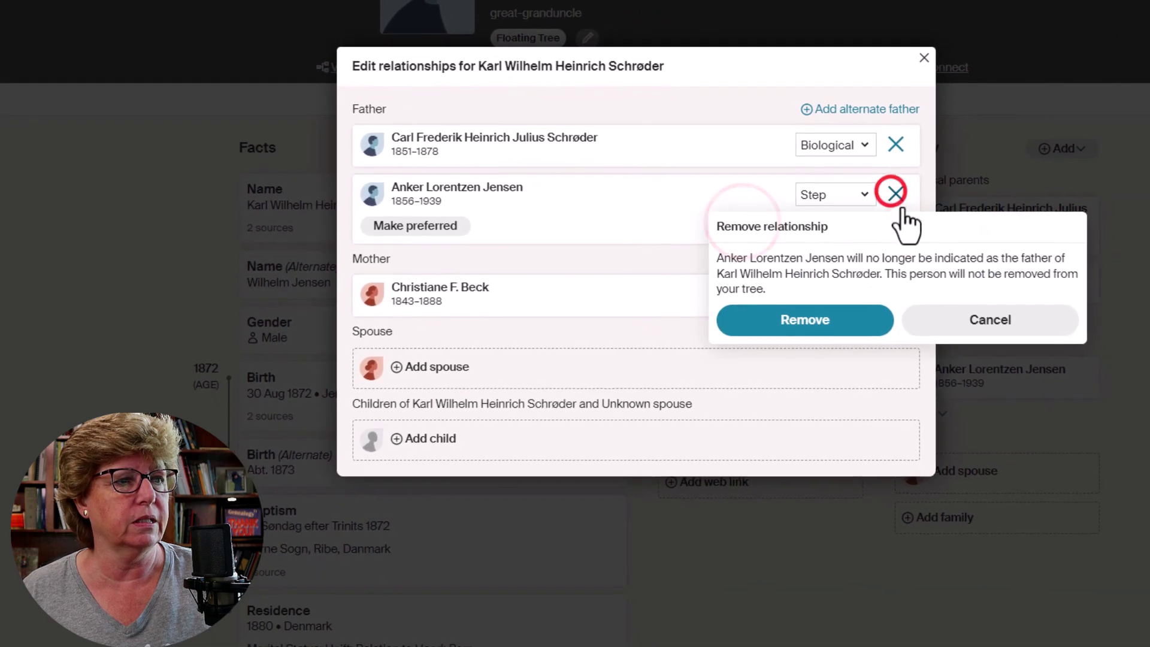
click(803, 319)
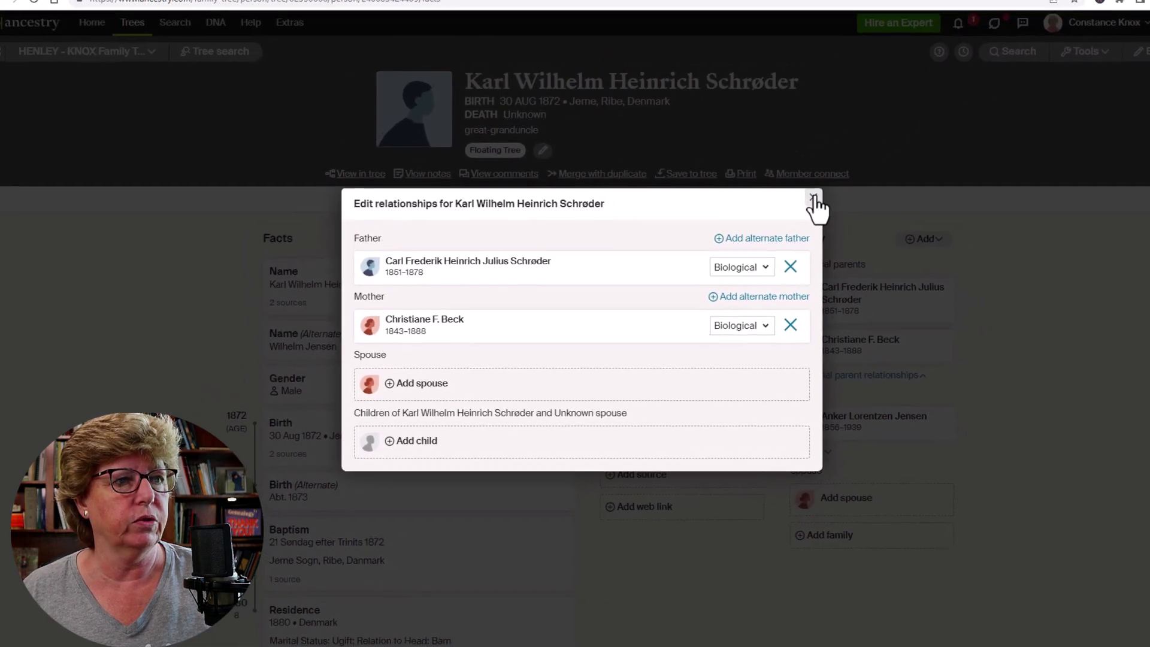
click(923, 96)
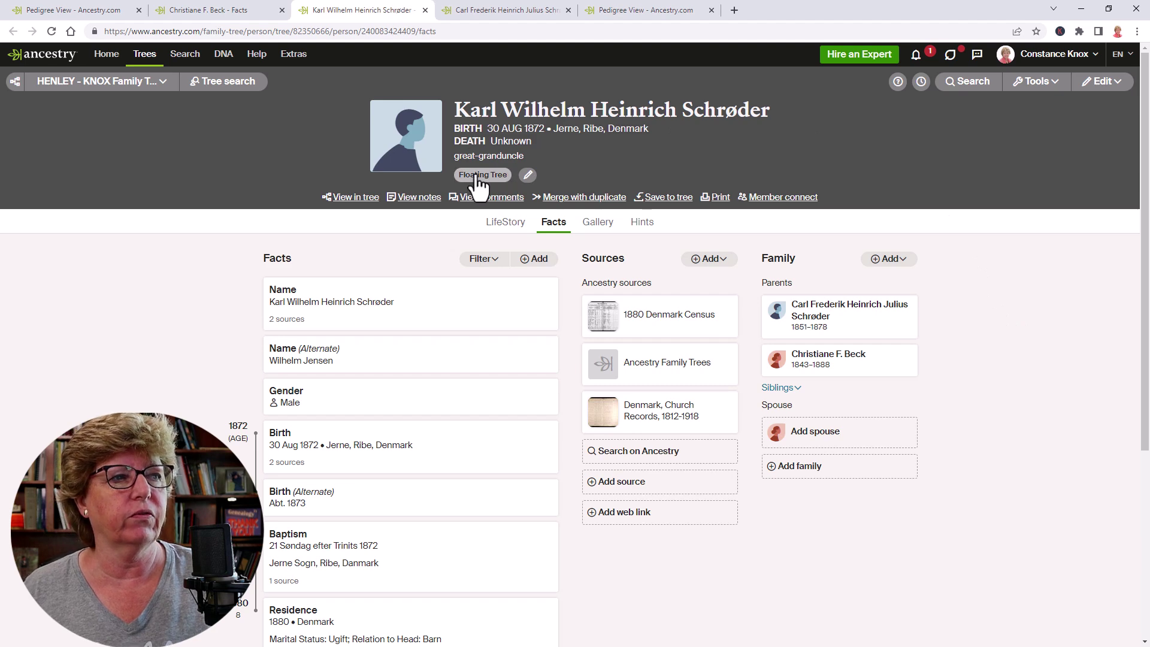
Review the MyTreeTags available for the great-granduncle's profile
click(526, 176)
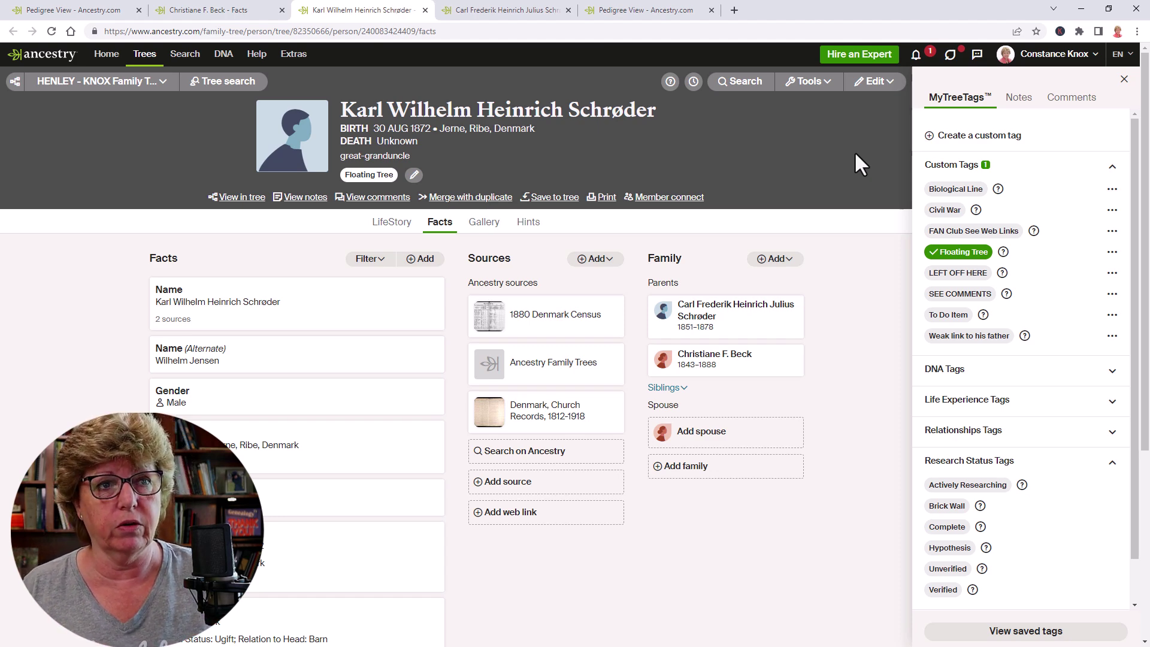
click(857, 334)
click(1124, 80)
Look over the remaining parents in the great-granduncle's relationship editor
click(1102, 82)
click(1076, 133)
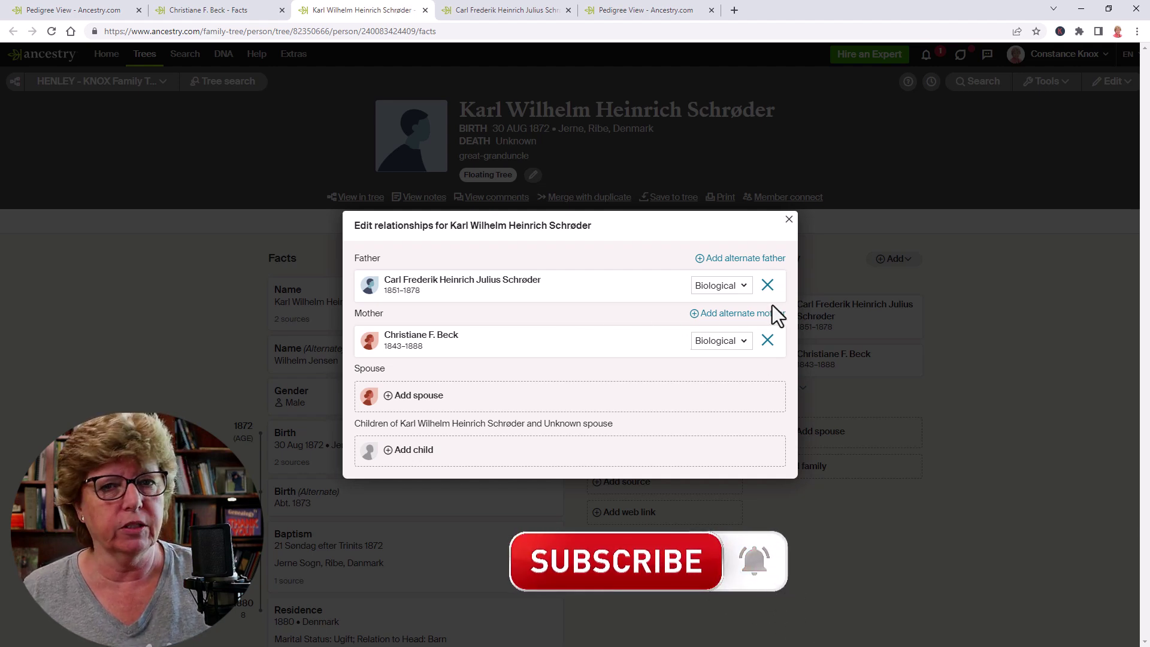
click(789, 220)
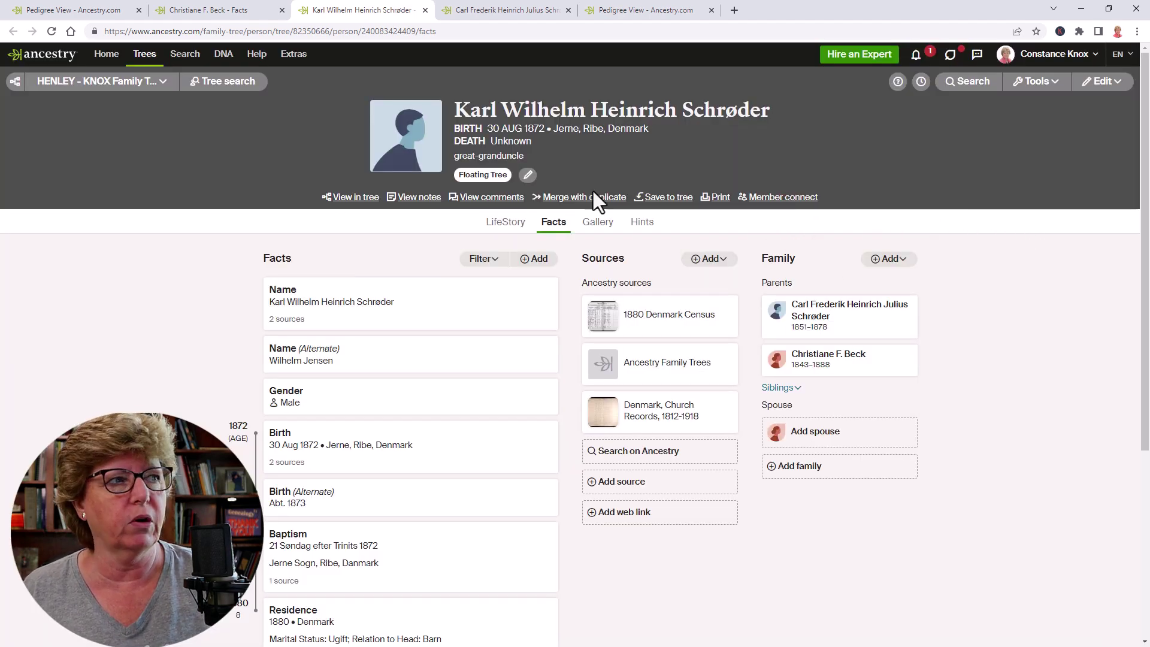
Look at the form for creating a custom MyTreeTag and leave it without creating one
click(528, 175)
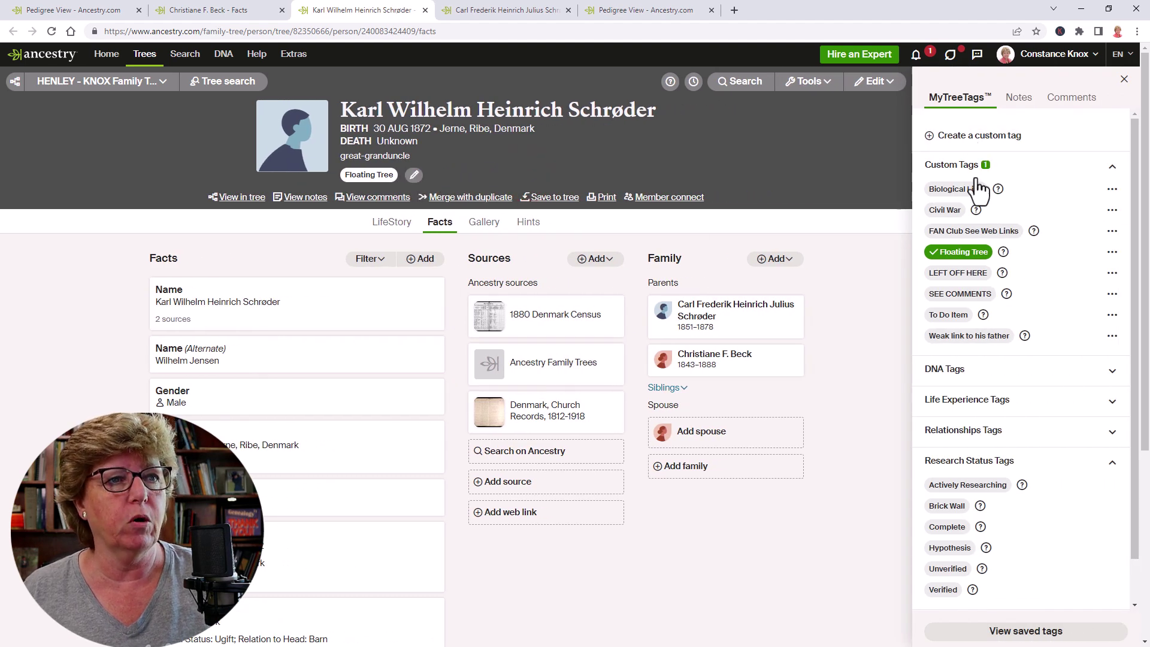
click(997, 138)
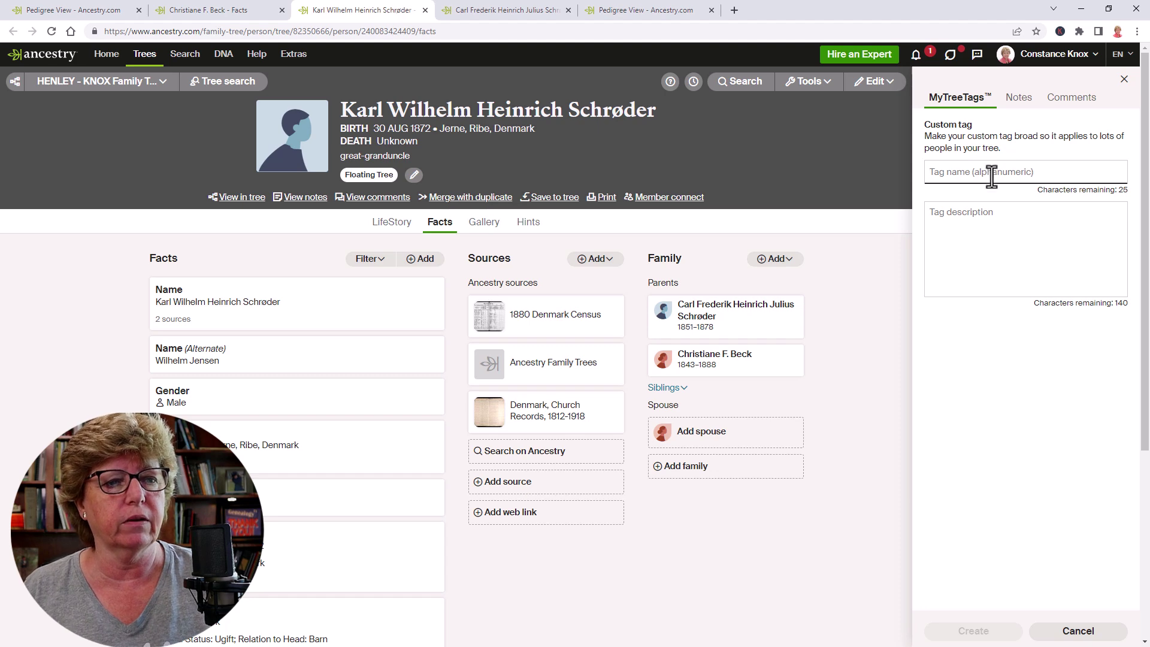
click(1091, 631)
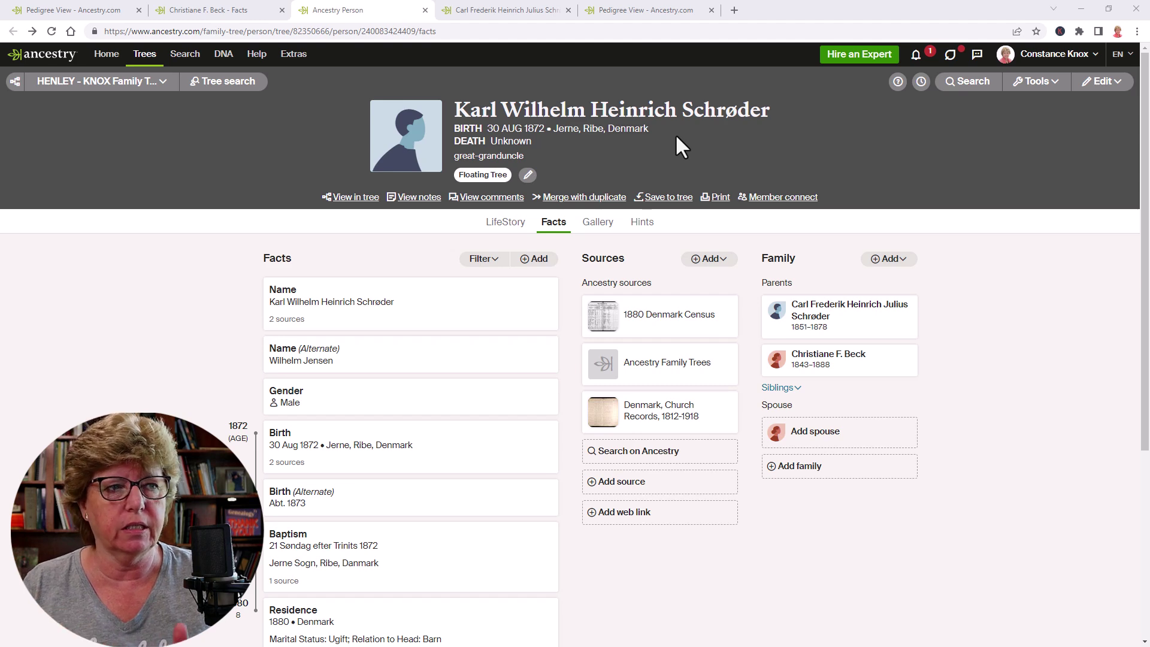
Add the mother's other husband, already in the tree, as the great-granduncle's alternate father
click(889, 259)
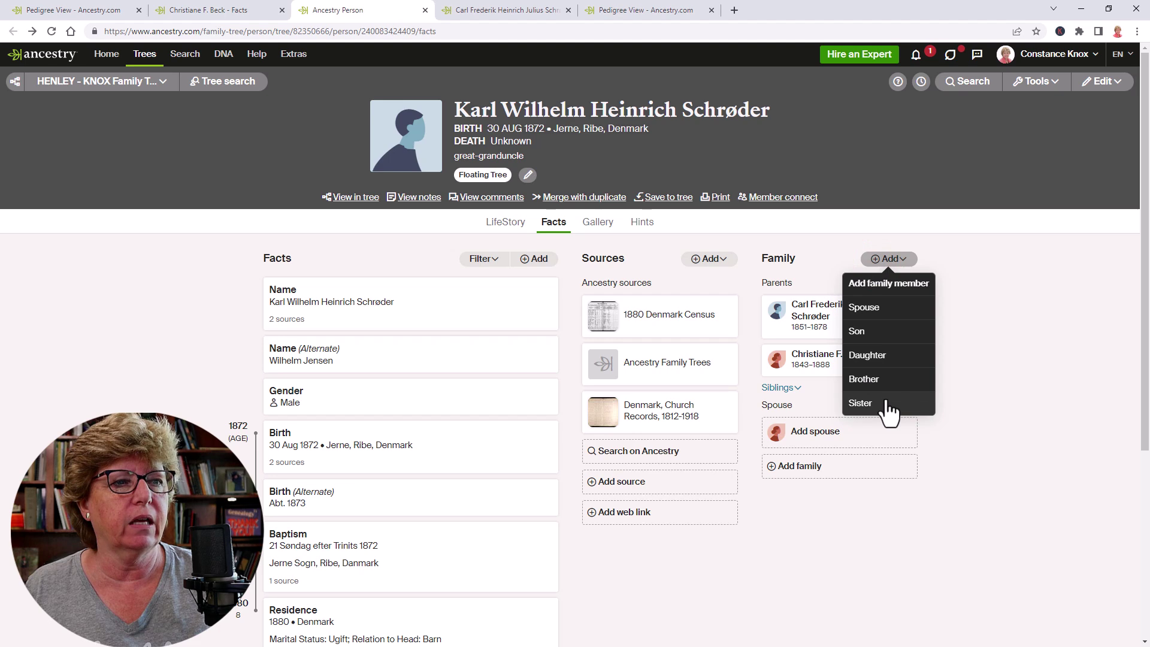
click(1017, 350)
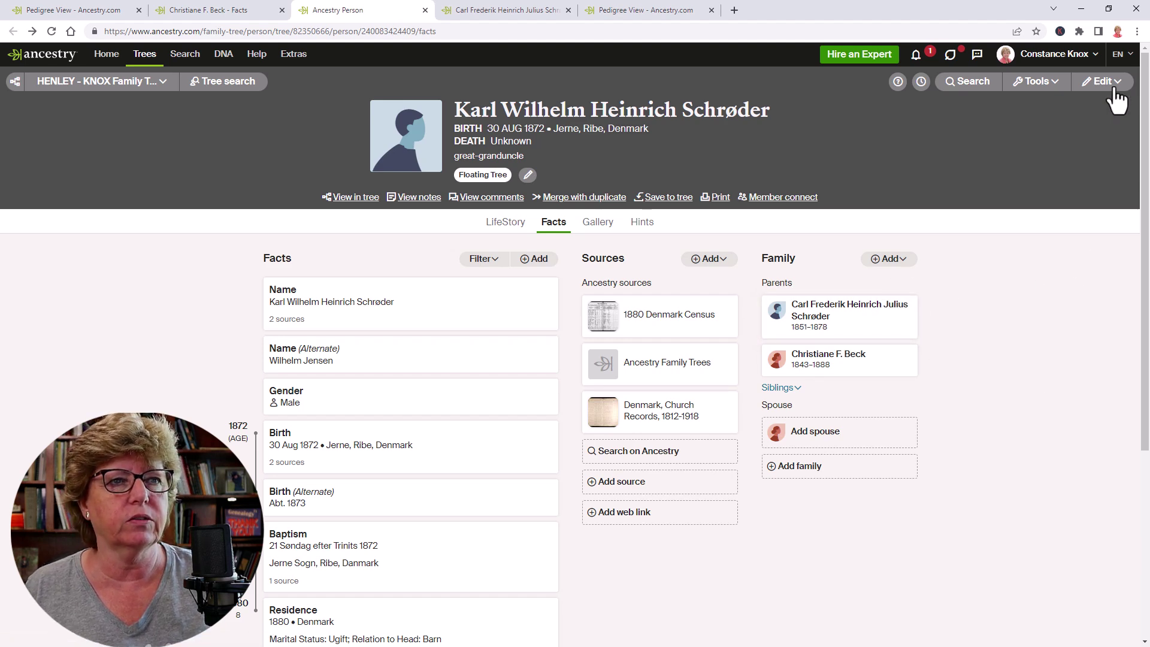
click(1105, 82)
click(1085, 136)
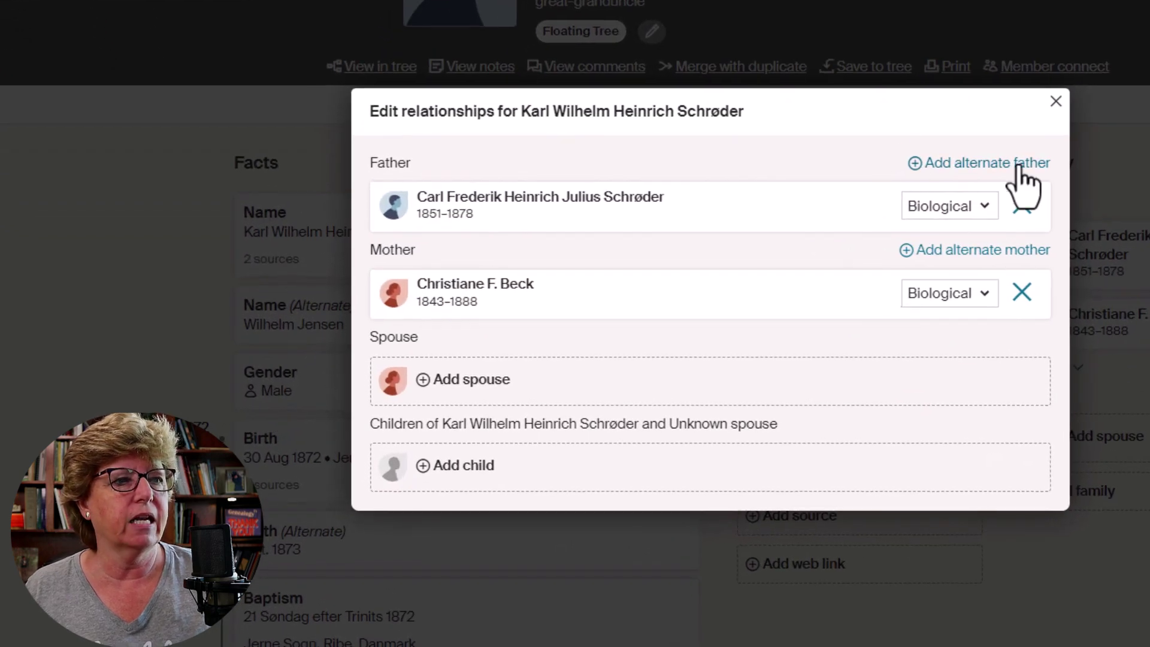
click(1017, 163)
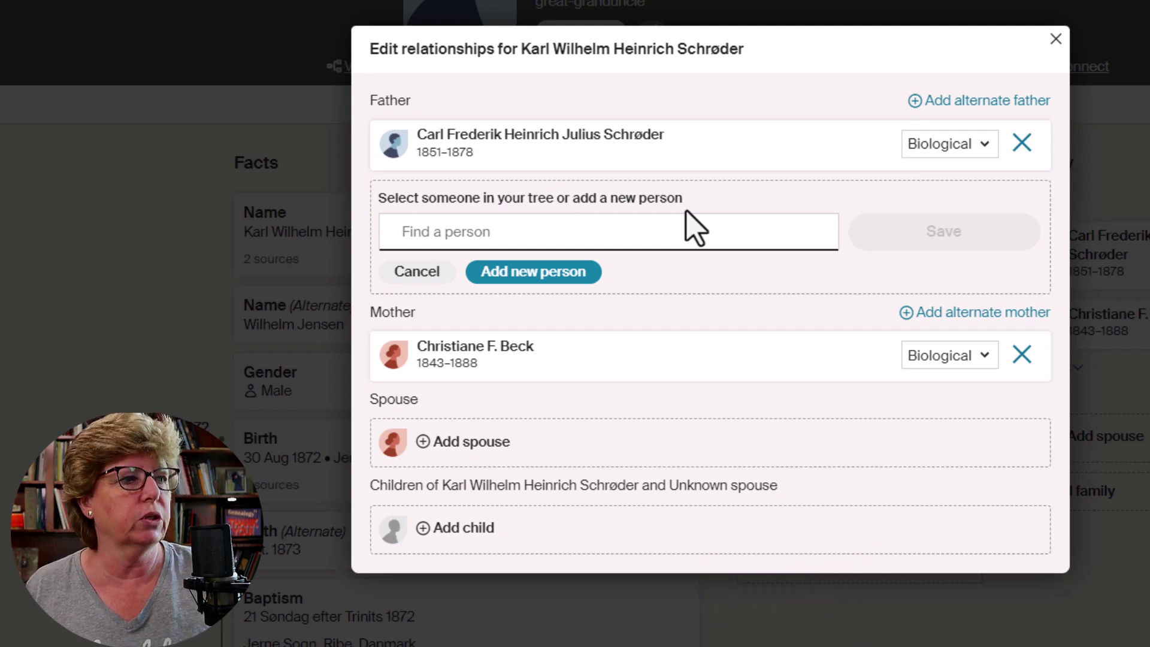
click(684, 231)
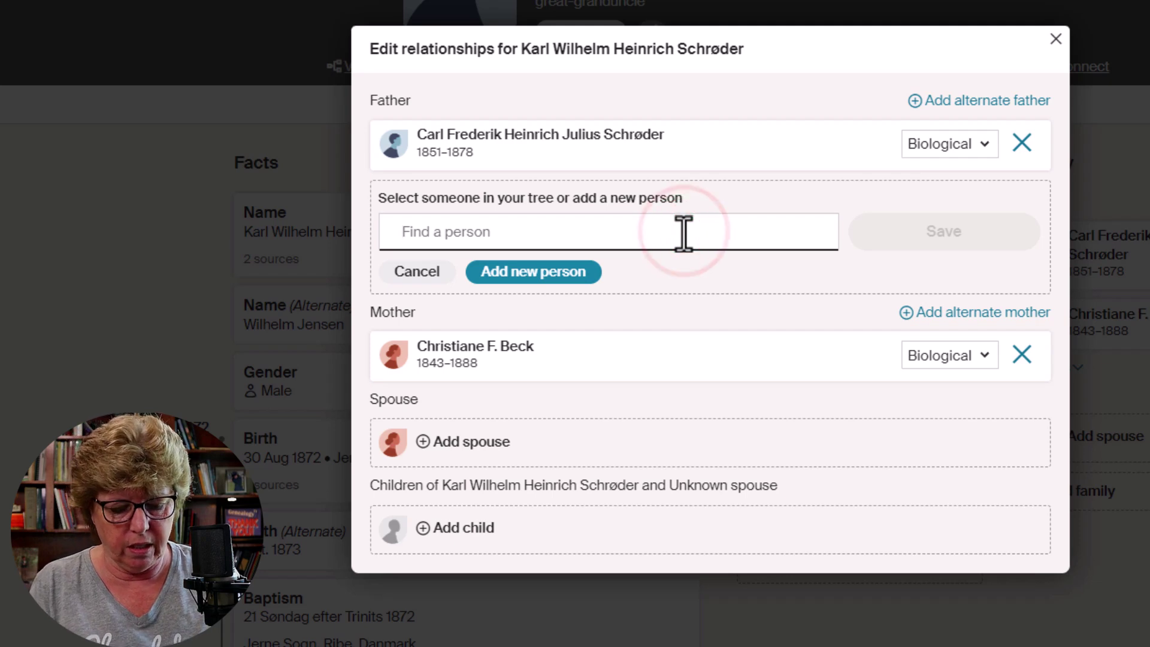
text(Anker)
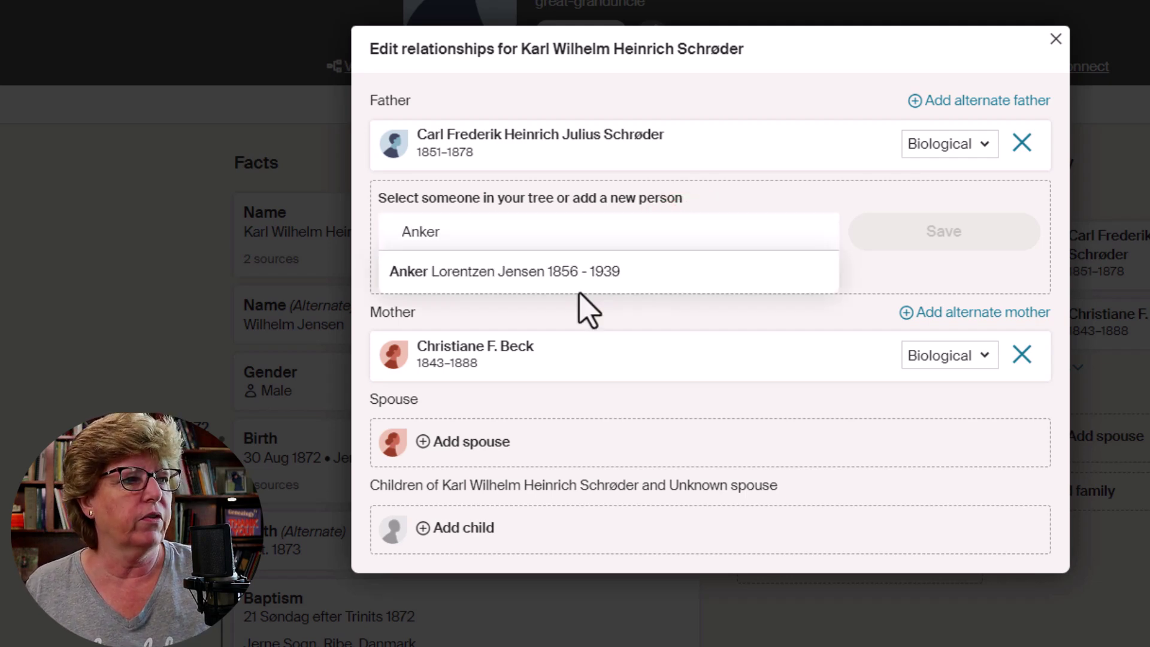
click(557, 273)
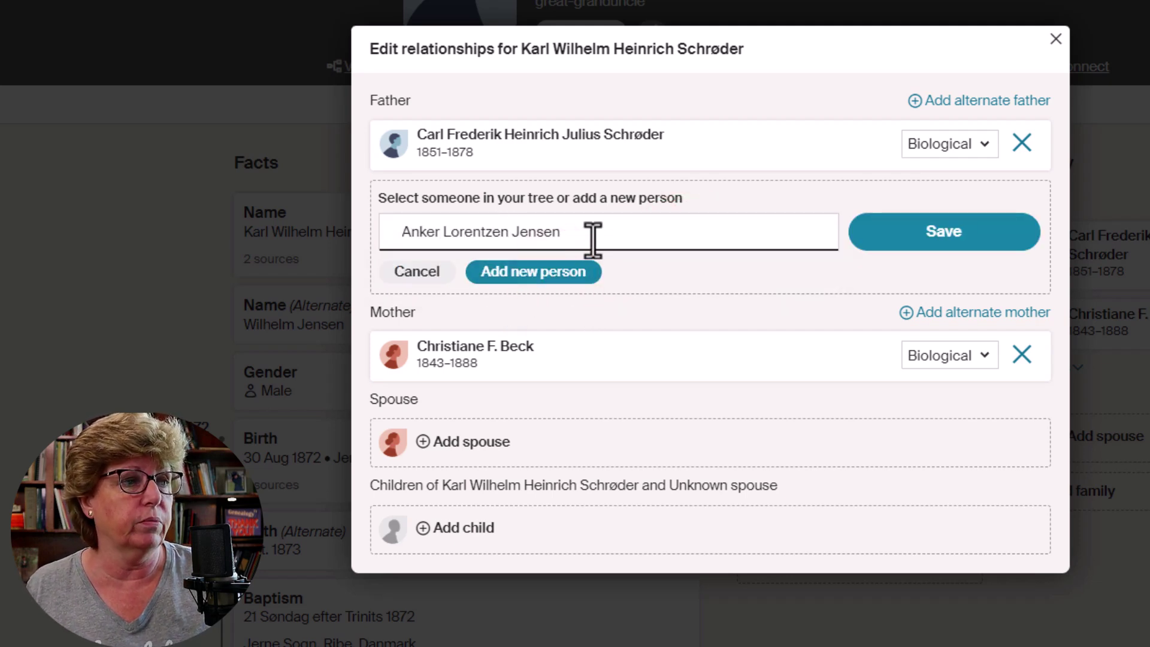
click(931, 245)
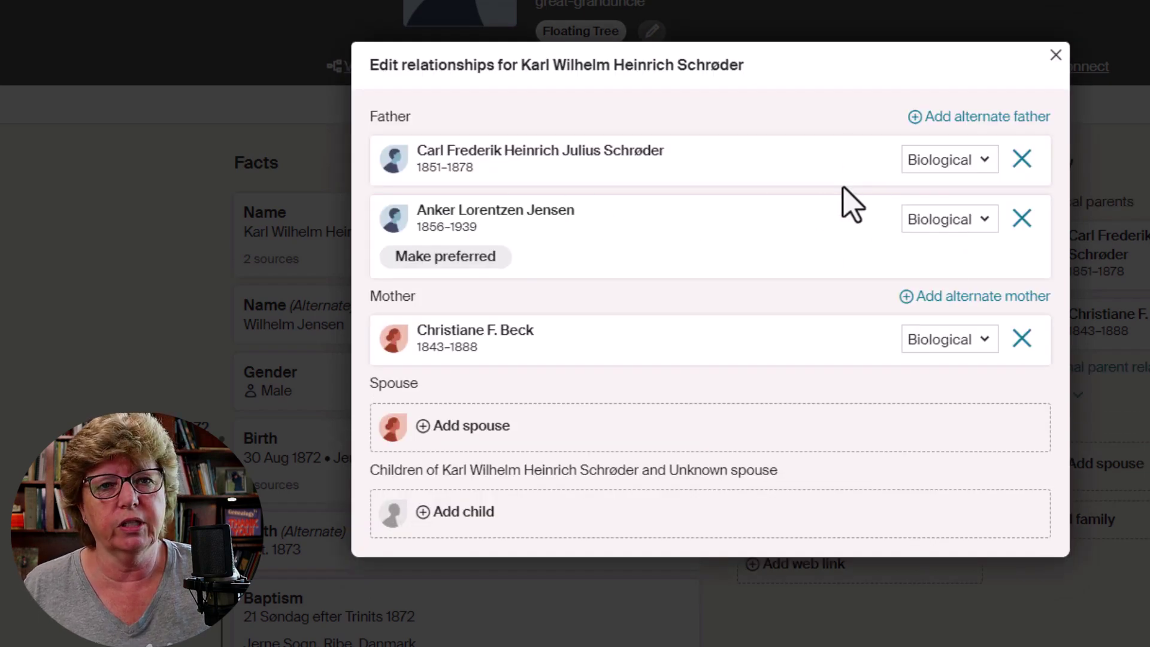
Set the alternate father's relationship type to Step and display the profile's additional parent relationships
click(985, 218)
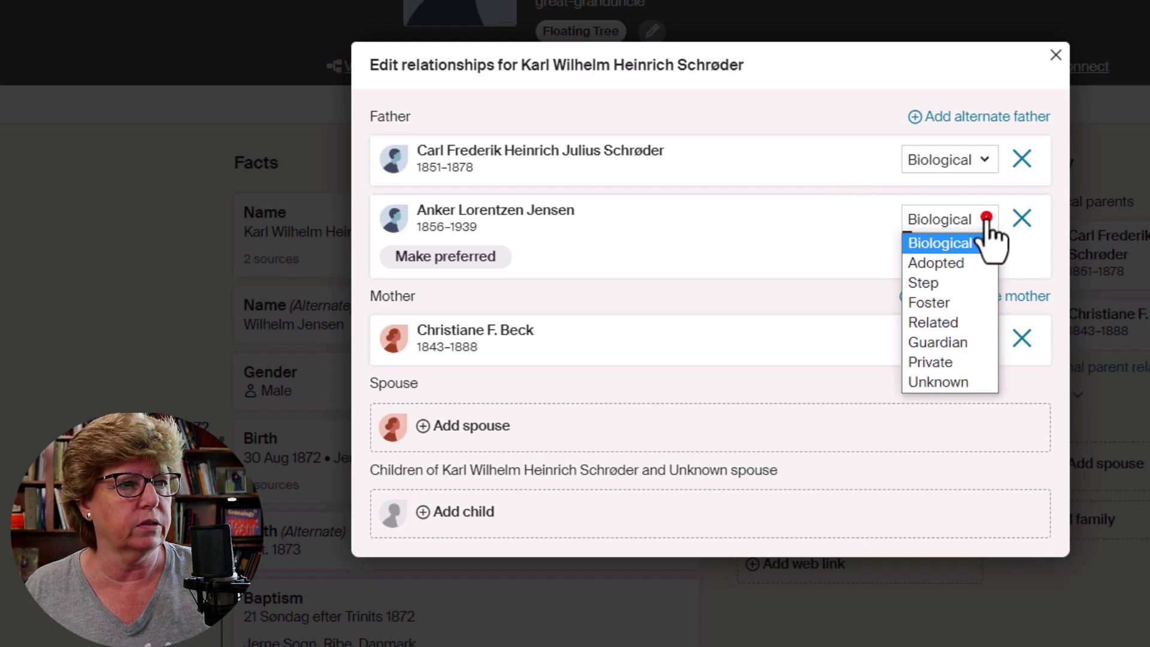
click(916, 282)
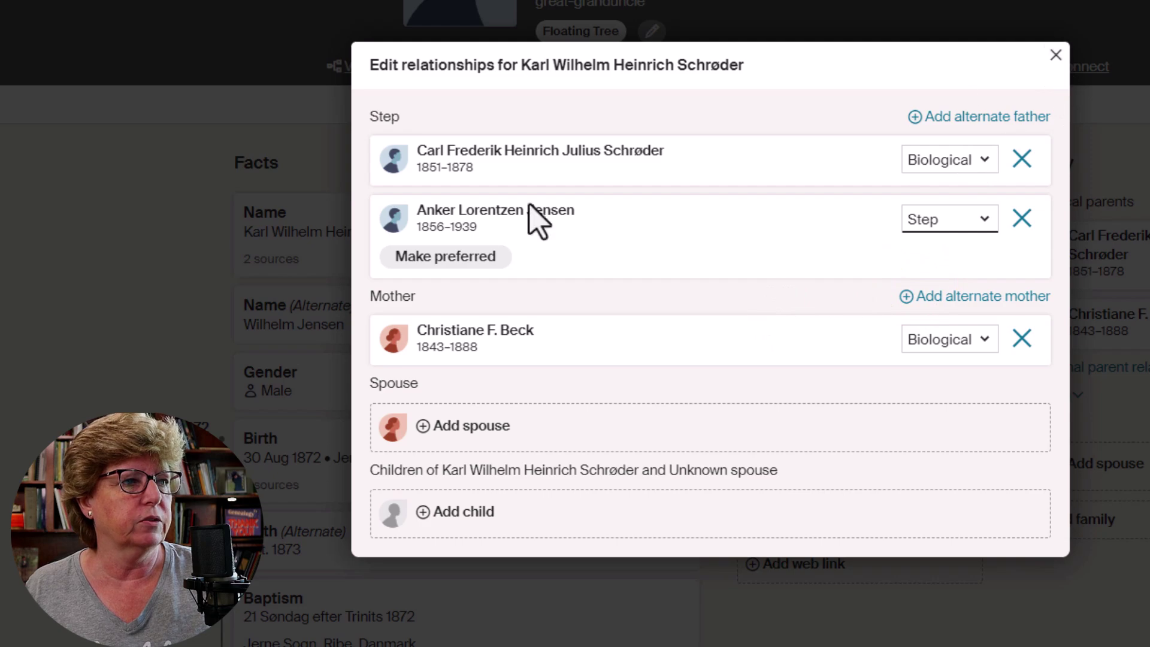
click(1056, 55)
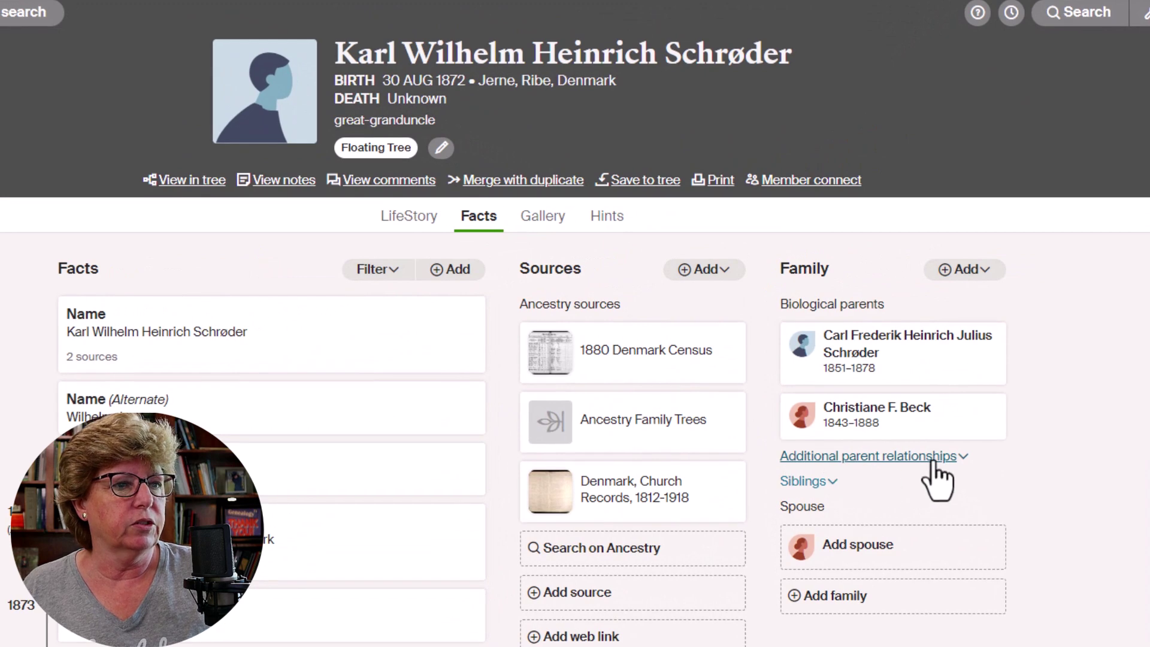
click(885, 406)
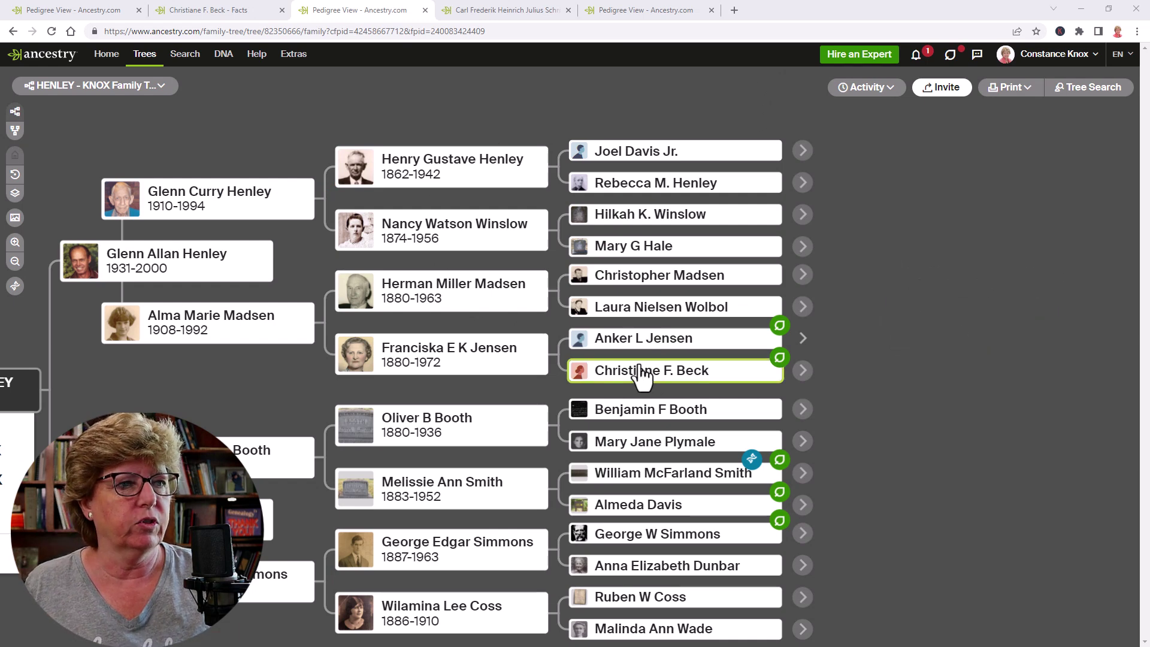
From the pedigree view, look through the list of all people in the tree
drag(898, 418, 874, 404)
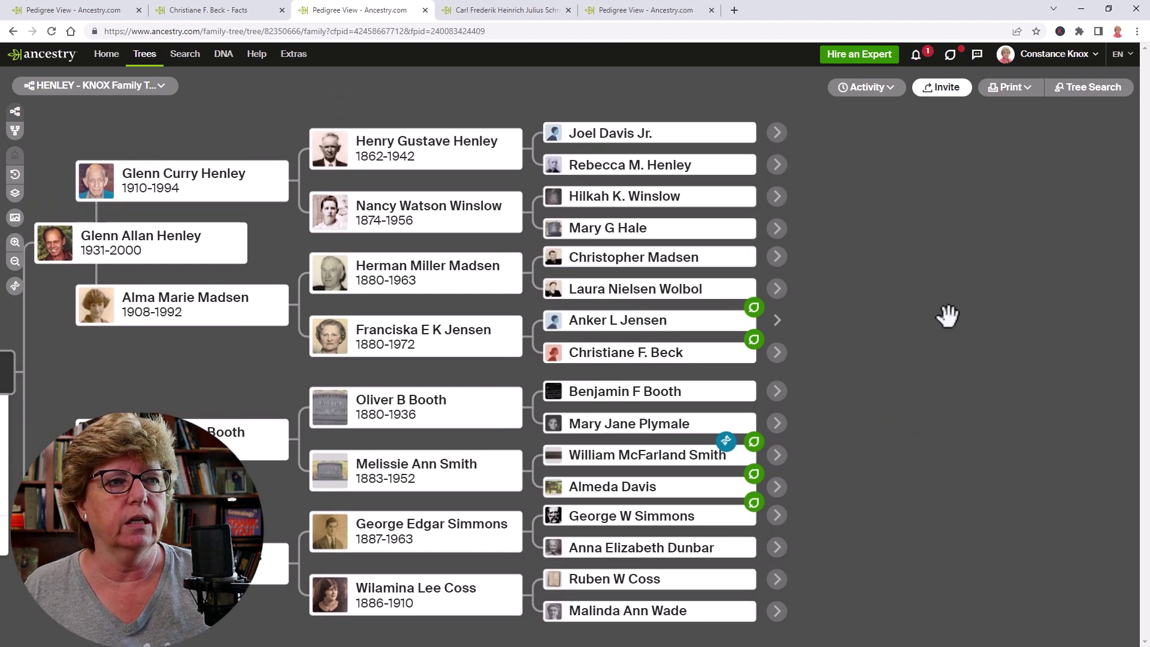
click(1079, 90)
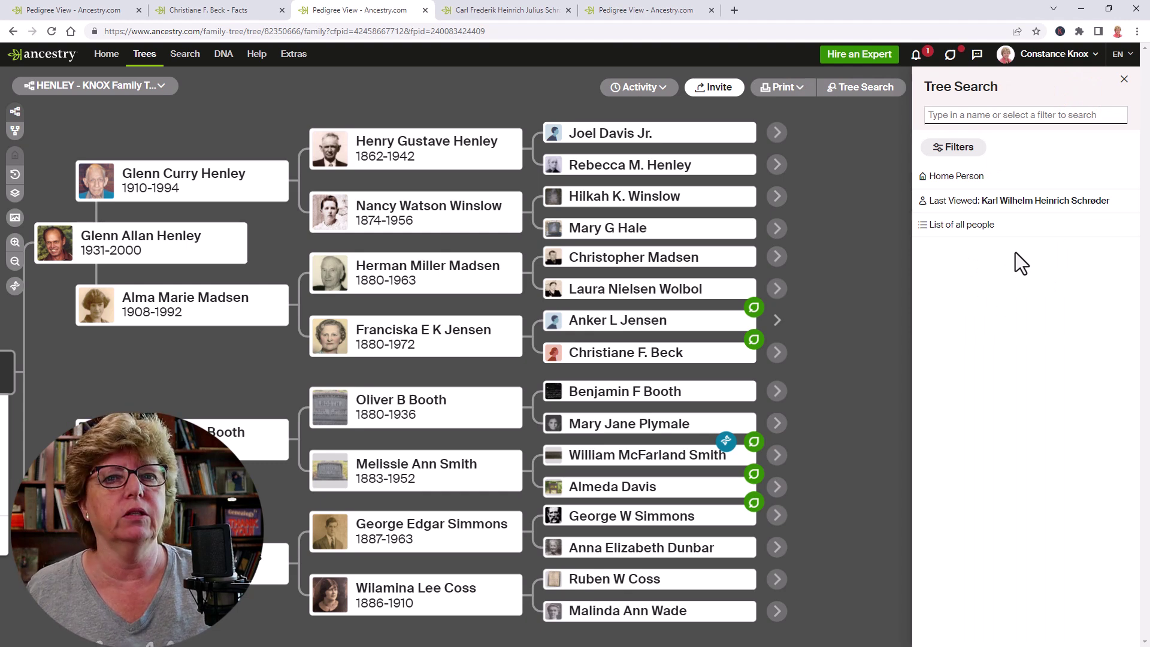
click(954, 227)
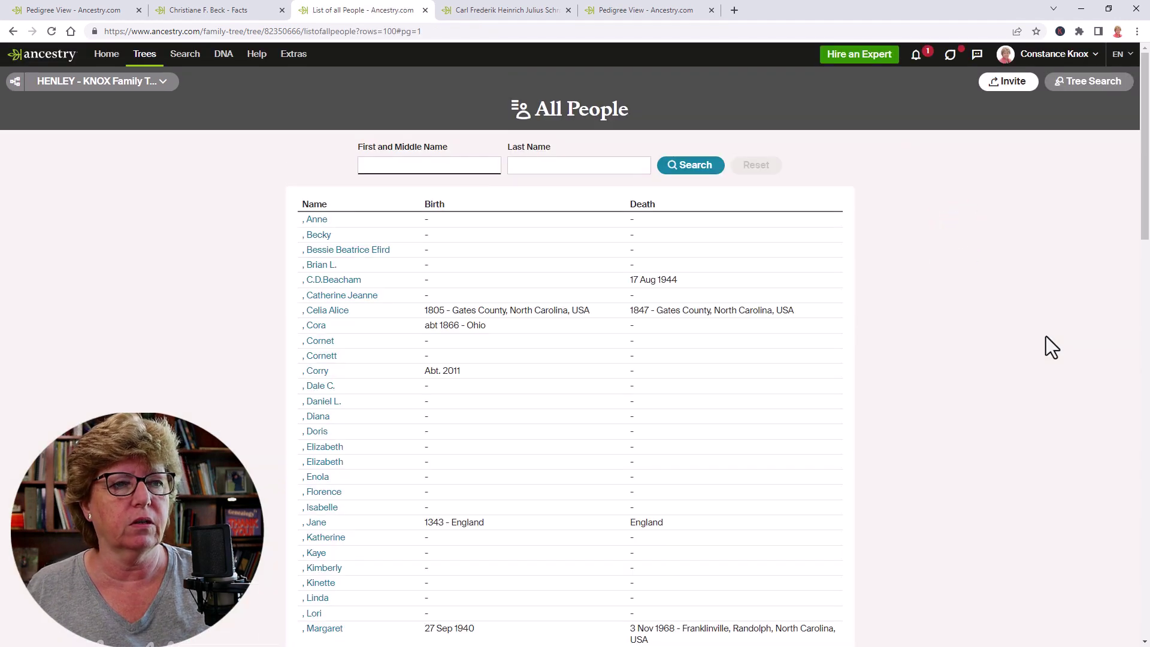
scroll(1048, 347, down, 20)
scroll(629, 144, up, 10)
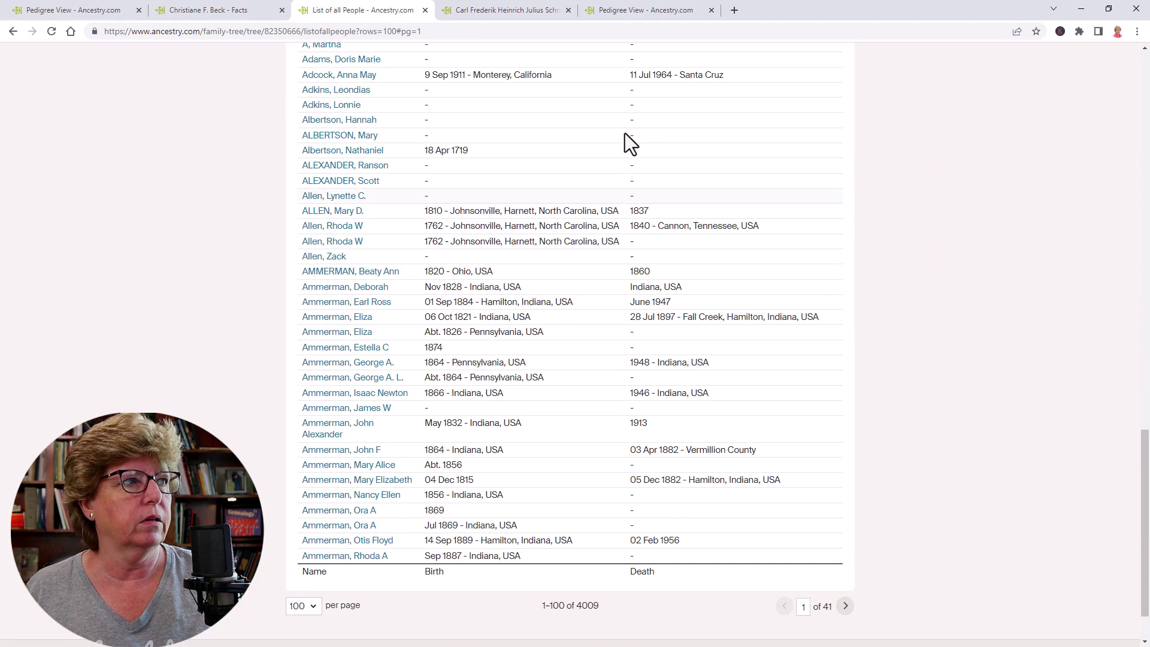
scroll(624, 133, up, 3)
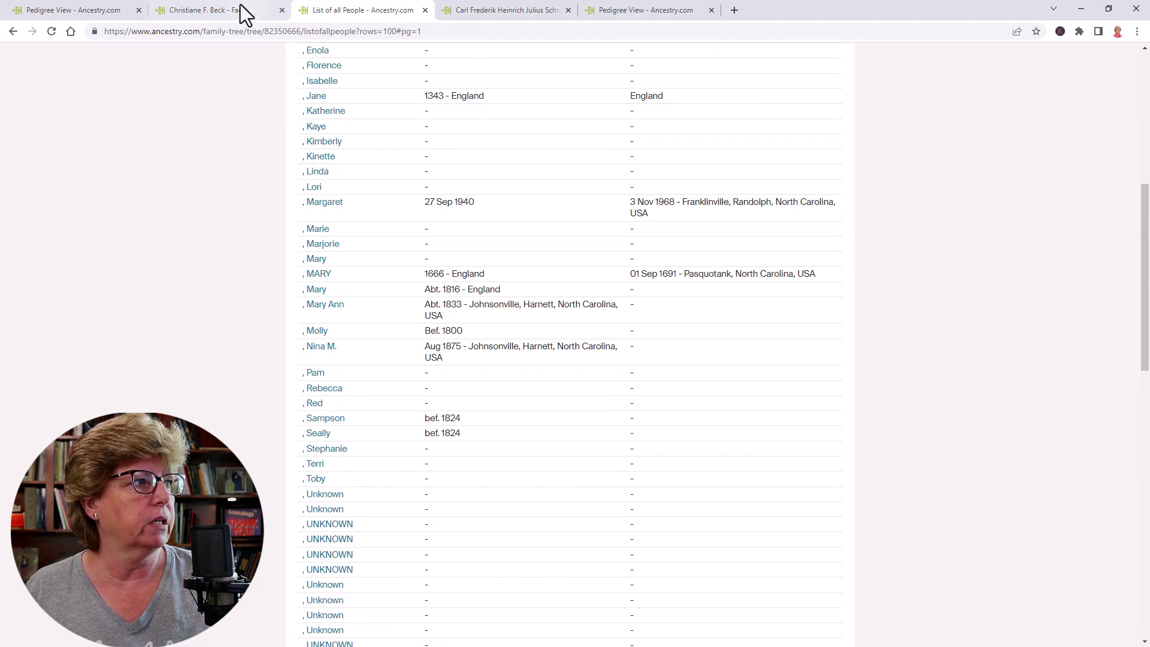
Return to the pedigree view and choose the custom tag Floating Tree as a MyTreeTags filter for the tree search
click(18, 32)
click(1090, 90)
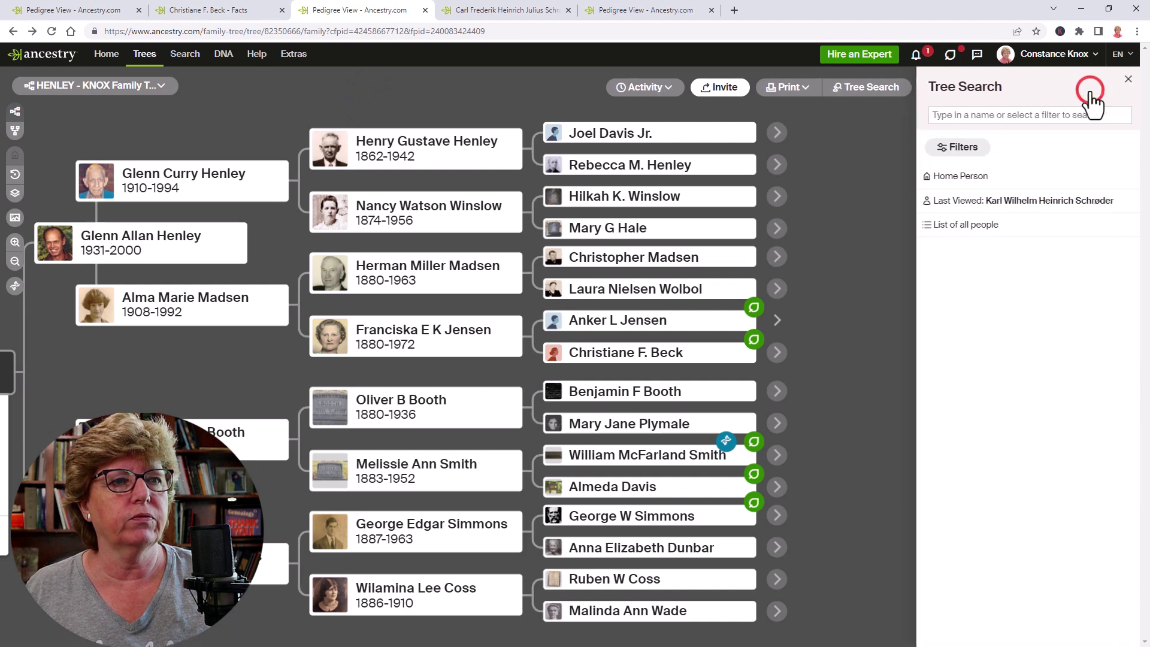
click(952, 150)
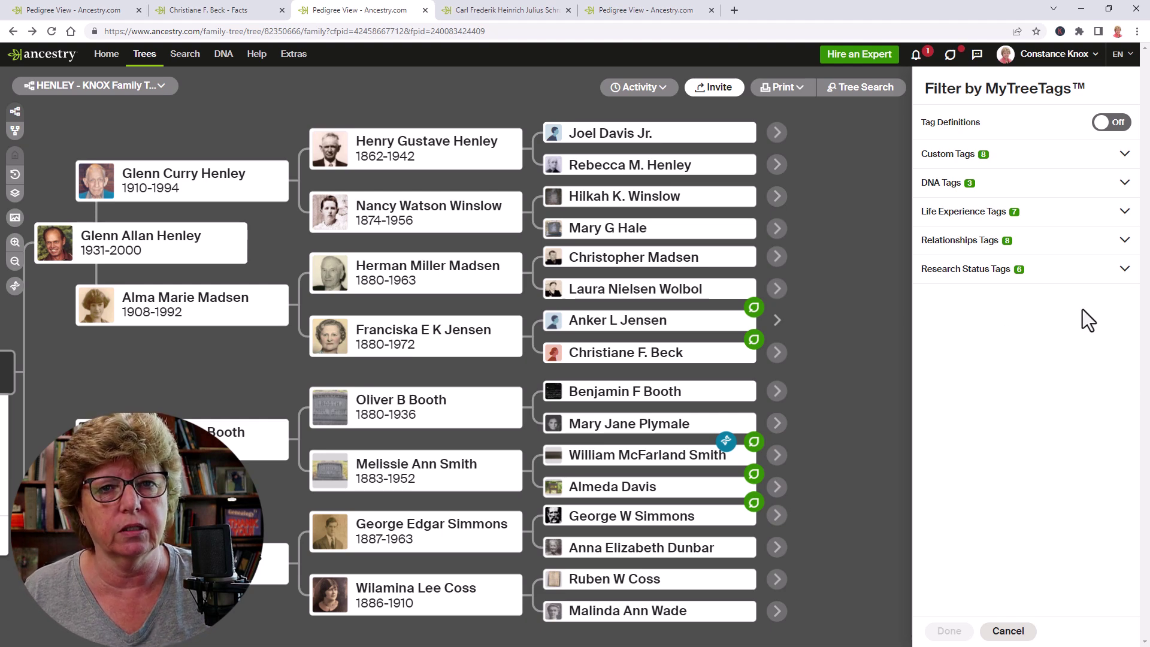
click(1124, 154)
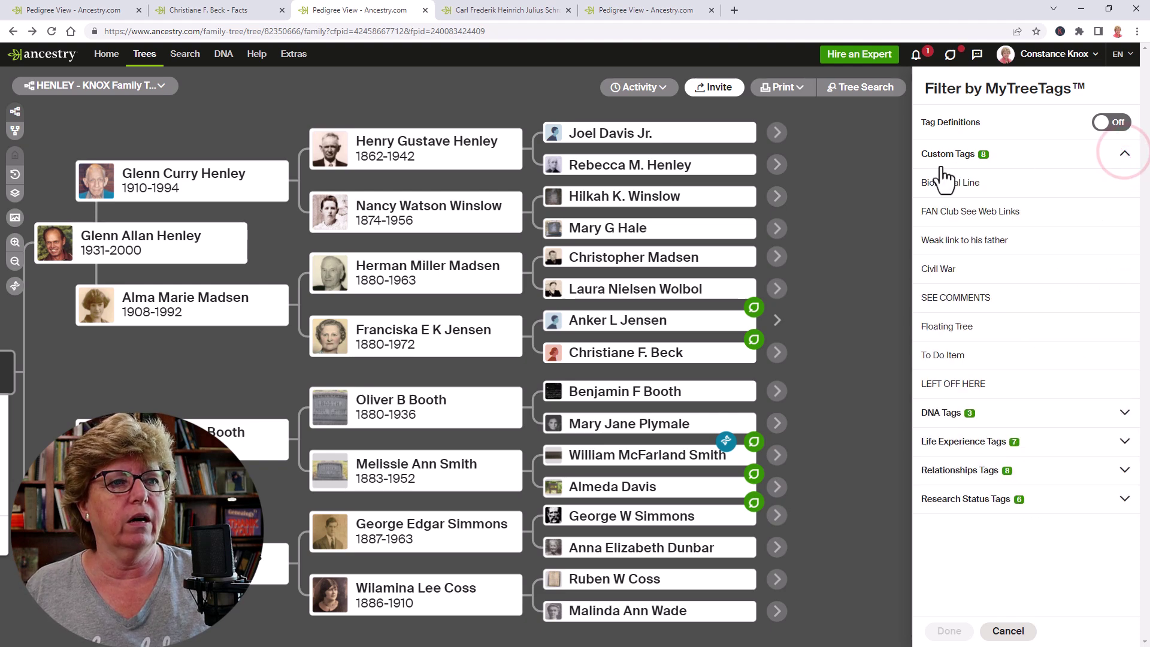
click(965, 331)
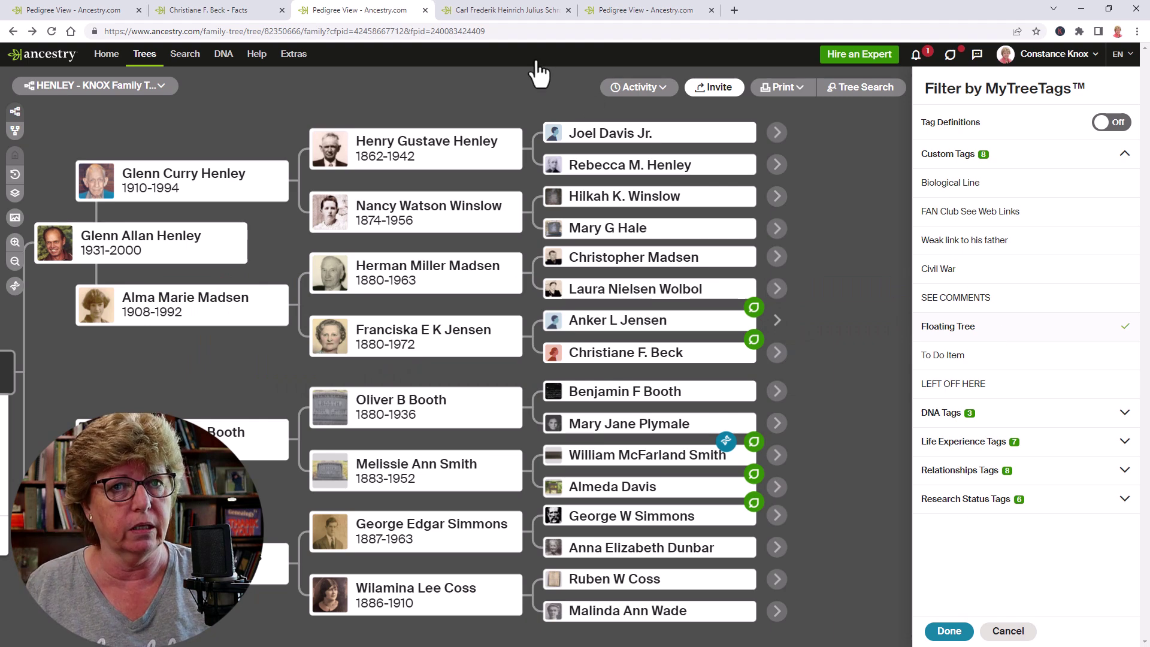
Examine the MyTreeTags assigned to the 2nd great-grandmother's other husband on his profile, and return to the pedigree view
key(ctrl+Tab)
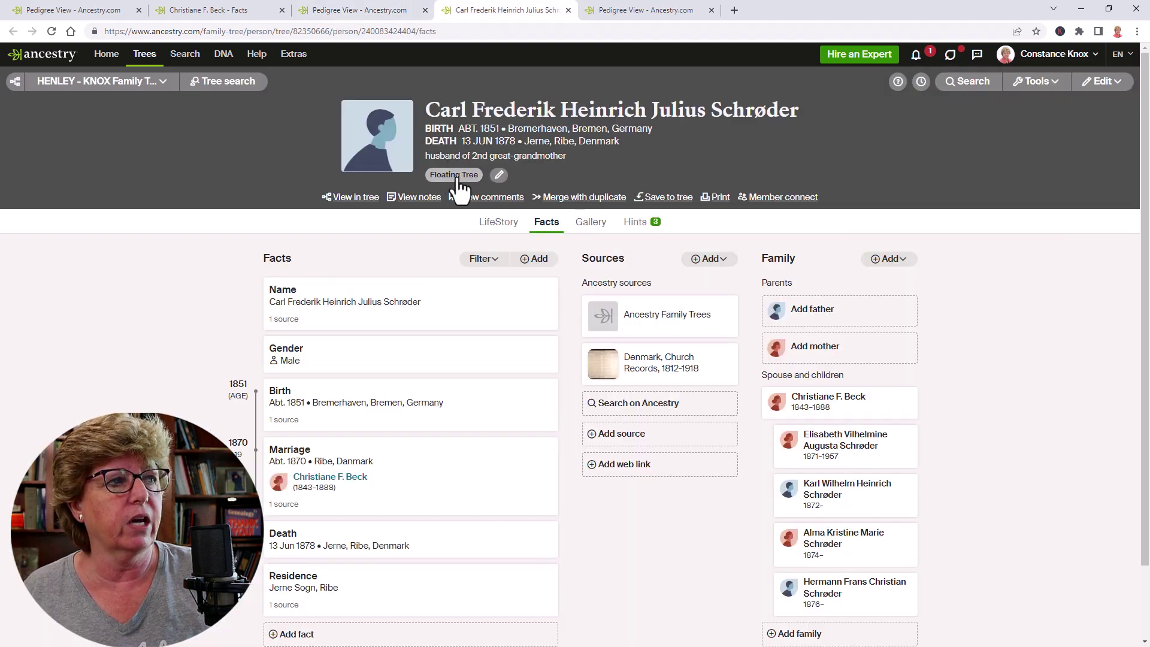
click(498, 175)
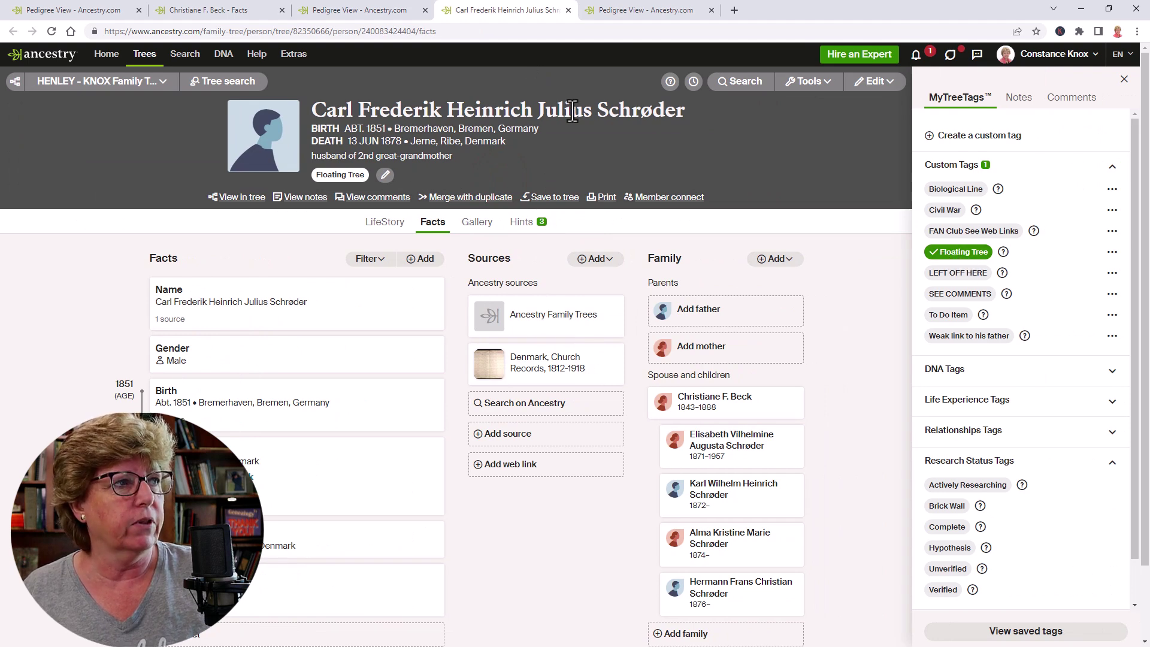
click(368, 13)
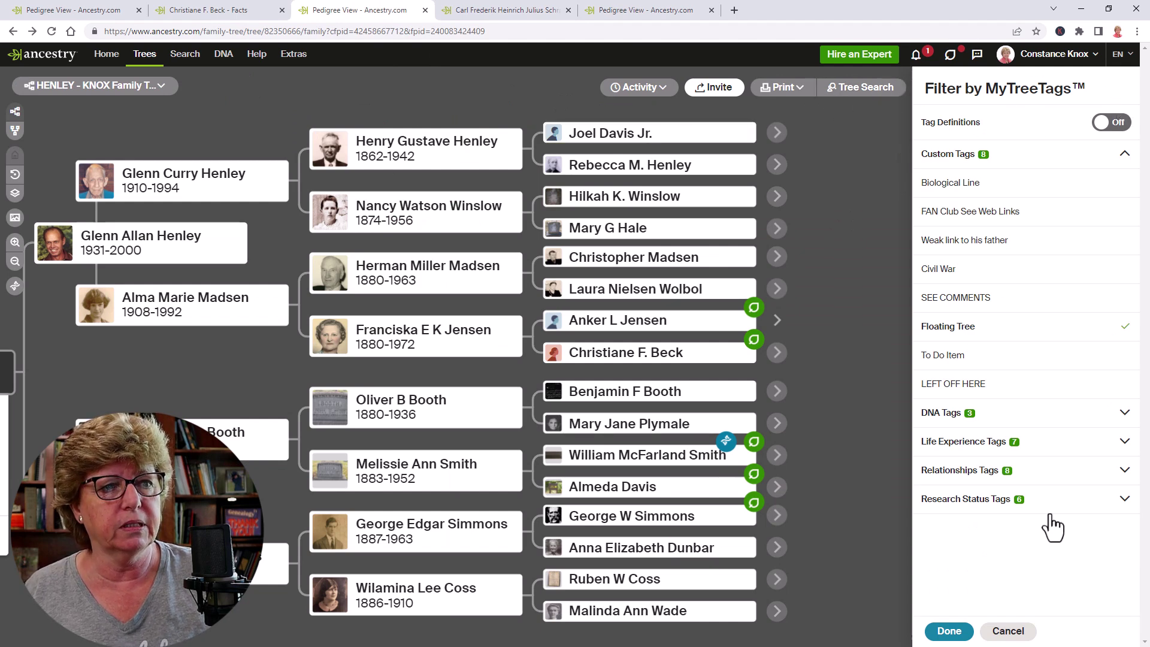
Apply the Floating Tree tag filter to the tree search
click(844, 93)
click(1069, 87)
click(954, 150)
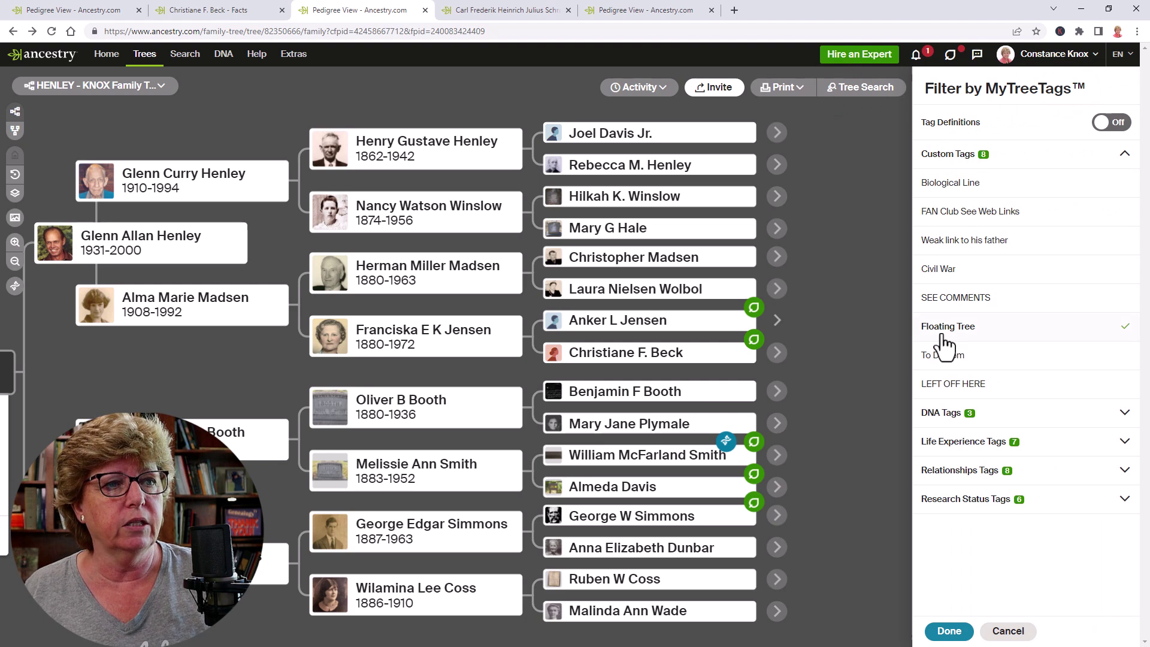
click(955, 634)
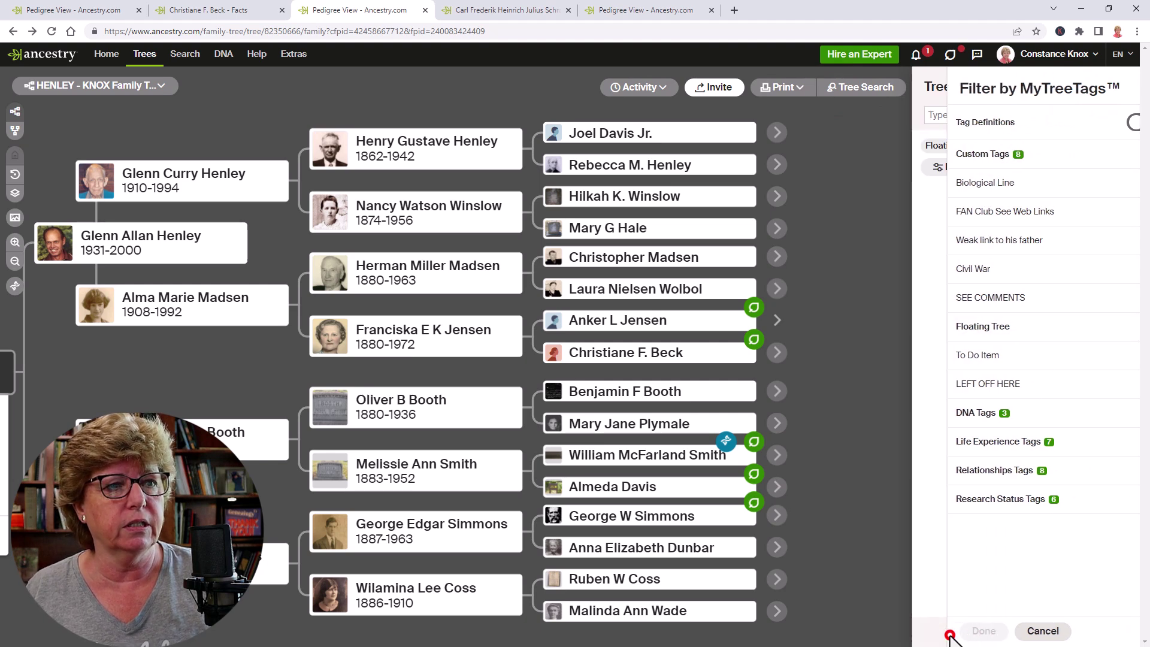